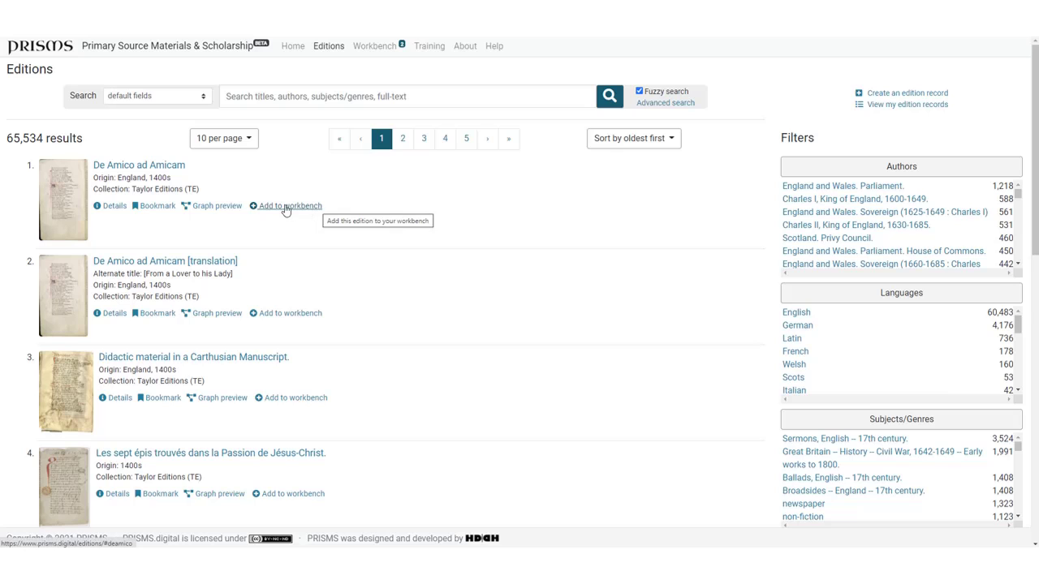
# Go to the workbench and open the facsimile of Clarissa alongside its HTML transcription.
pyautogui.click(379, 49)
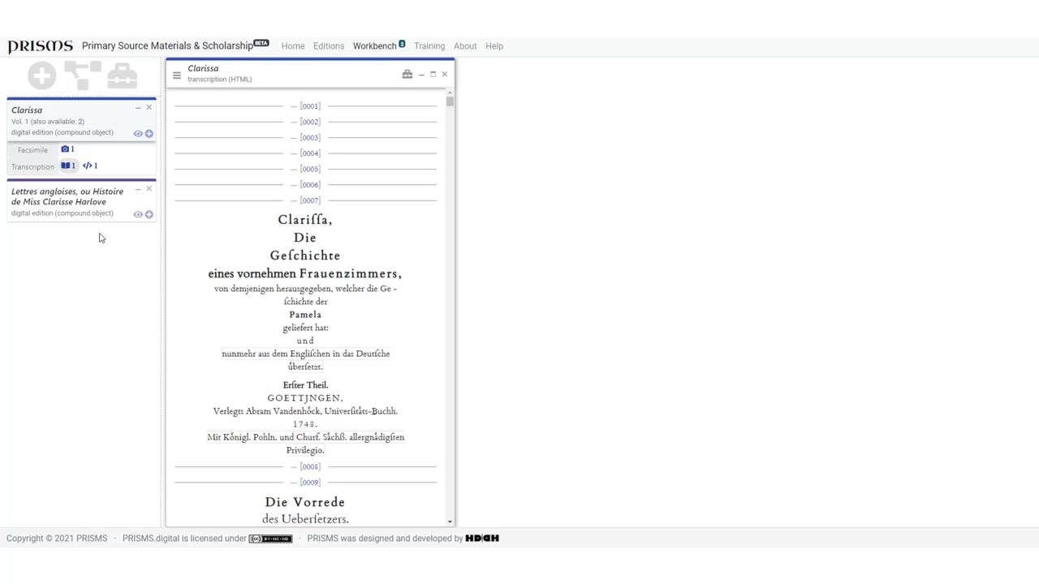
pyautogui.moveTo(64, 169)
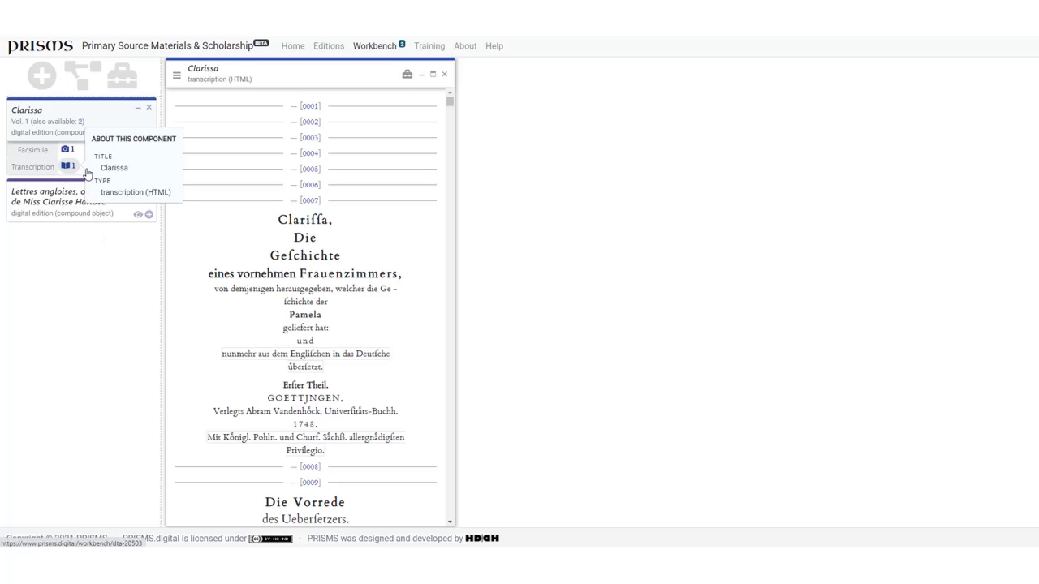
pyautogui.moveTo(98, 172)
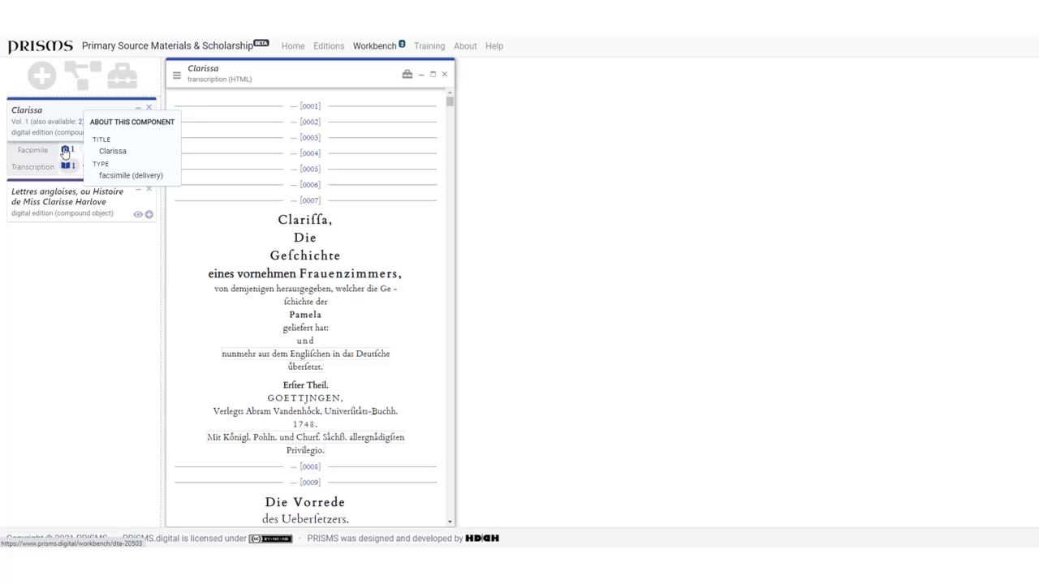
pyautogui.click(65, 151)
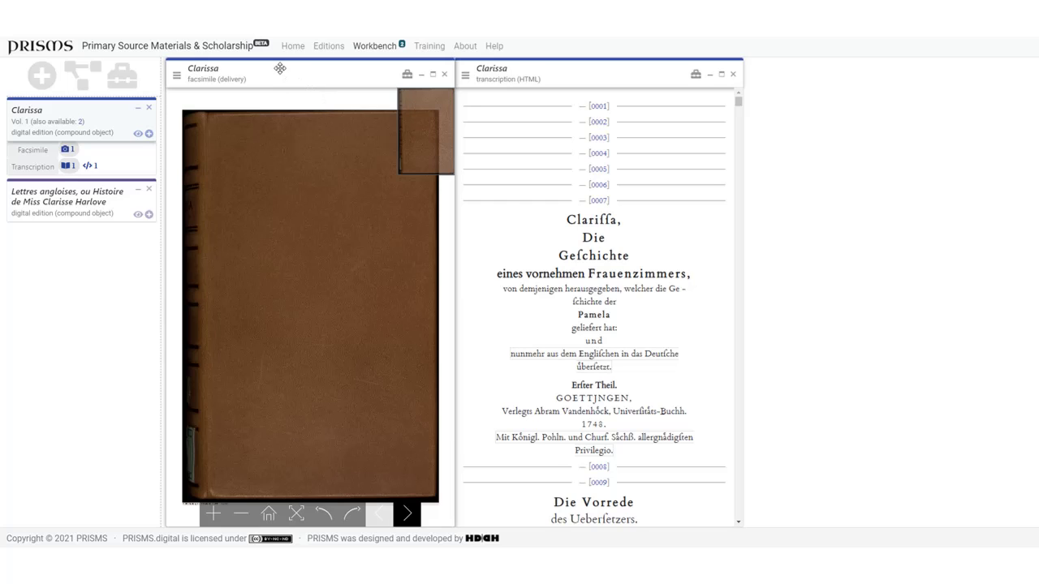
# Shrink the Clarissa facsimile window and place it to the right of the transcription, bringing it to page [0007].
pyautogui.moveTo(280, 69); pyautogui.dragTo(540, 178)
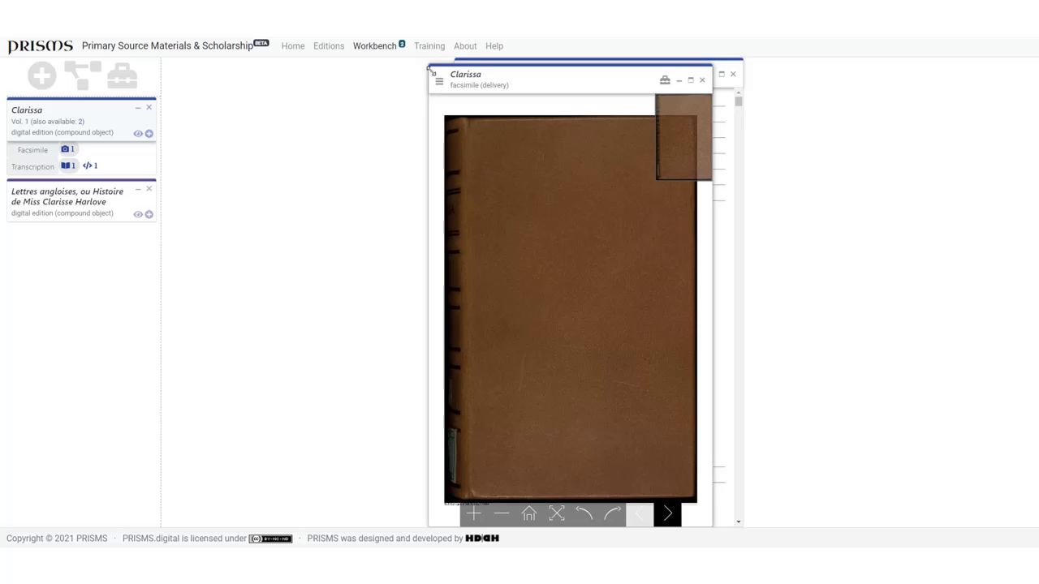
pyautogui.moveTo(428, 63); pyautogui.dragTo(450, 100)
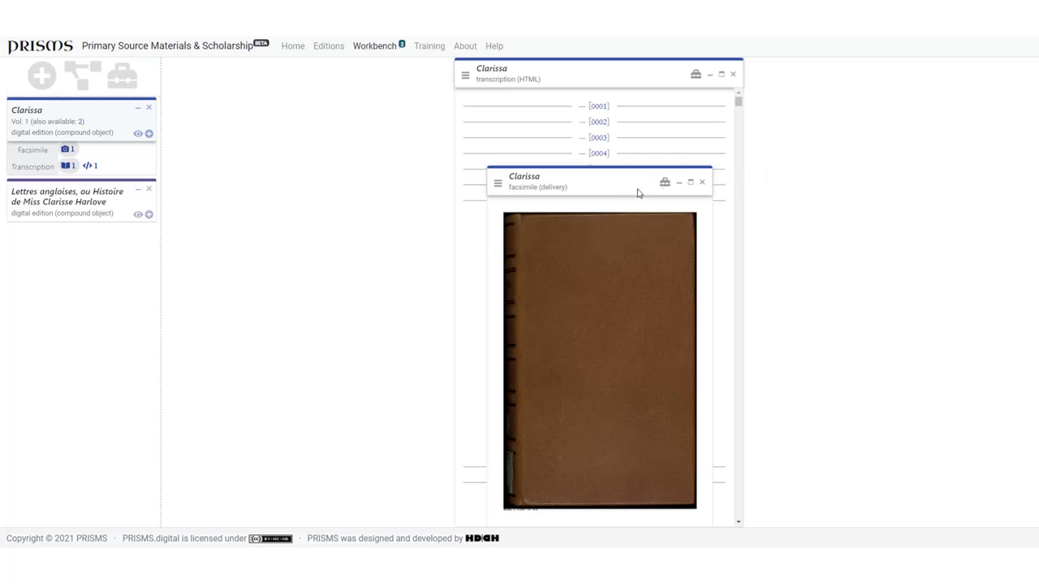
pyautogui.moveTo(566, 175); pyautogui.dragTo(895, 144)
pyautogui.moveTo(799, 270)
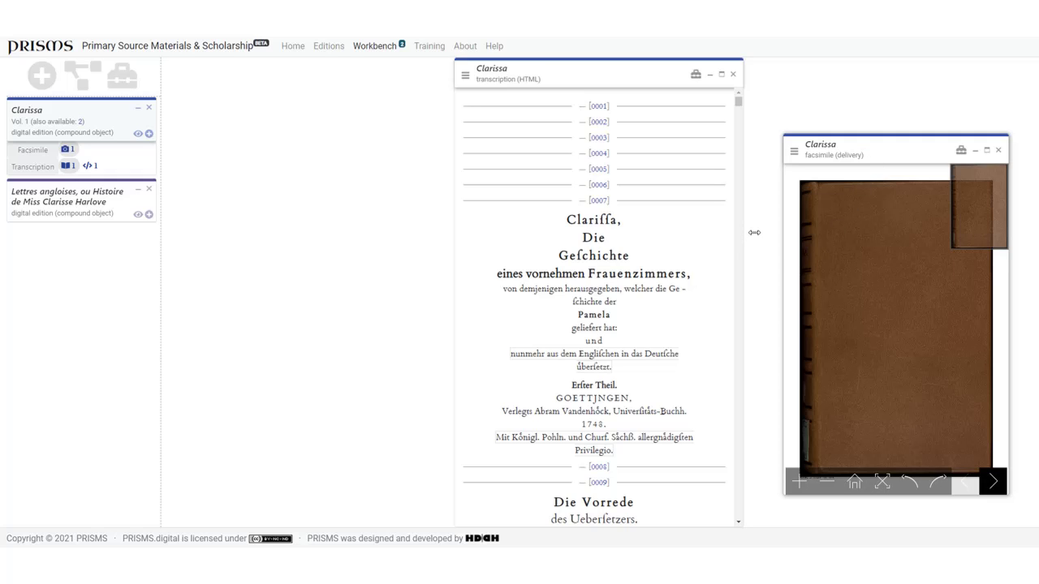
pyautogui.click(598, 203)
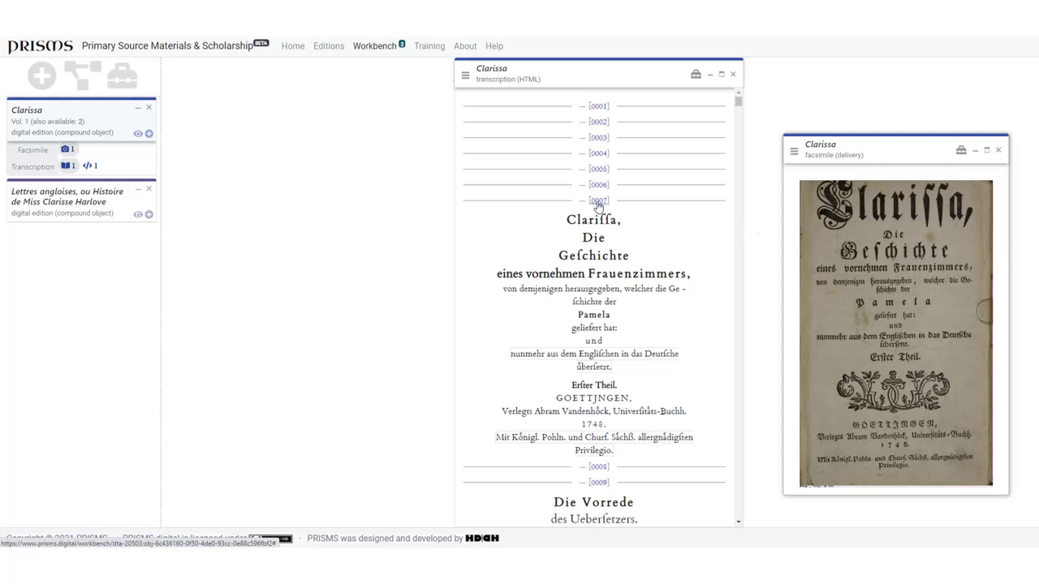
pyautogui.click(43, 82)
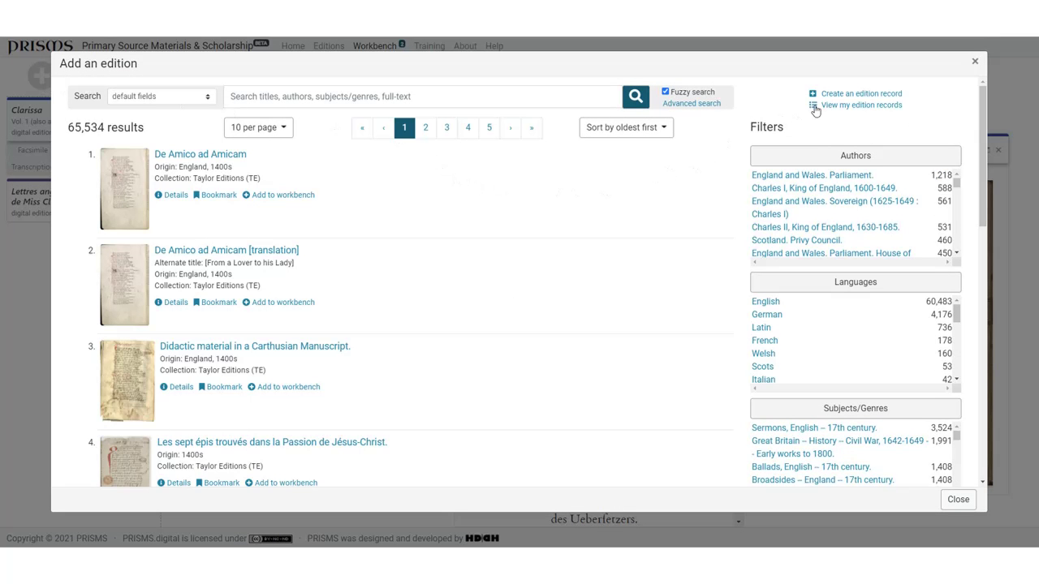
pyautogui.click(855, 96)
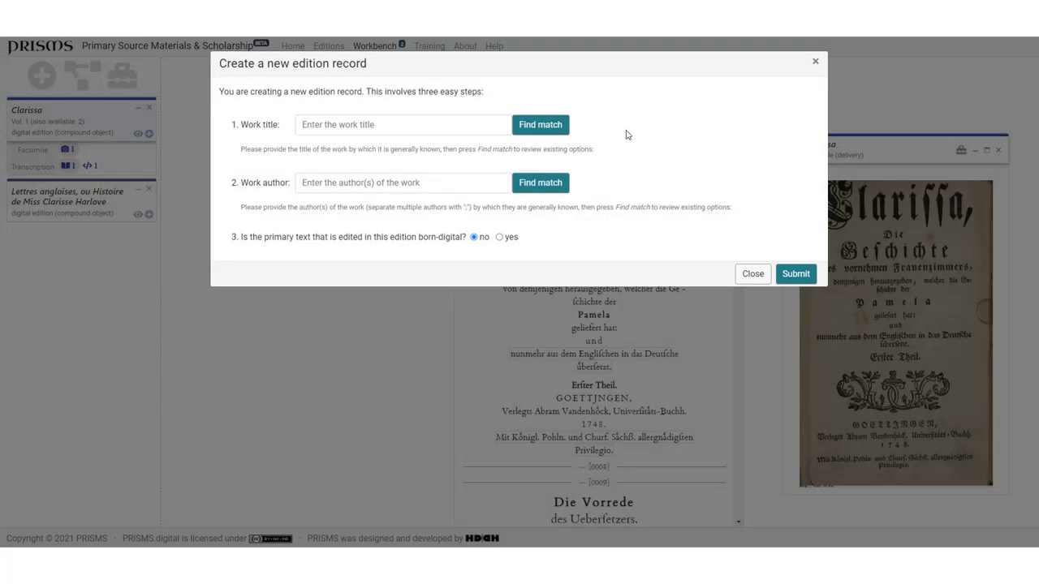
pyautogui.click(742, 275)
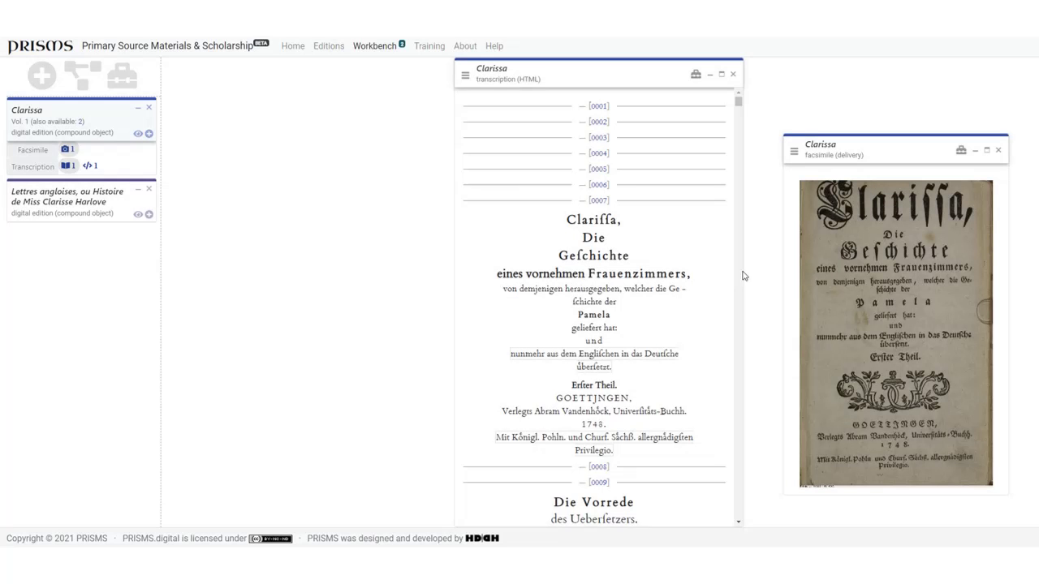
# Start a new component for Lettres angloises, ou Histoire de Miss Clarisse Harlove with category Facsimile and title "Clarissa Gallica".
pyautogui.click(149, 216)
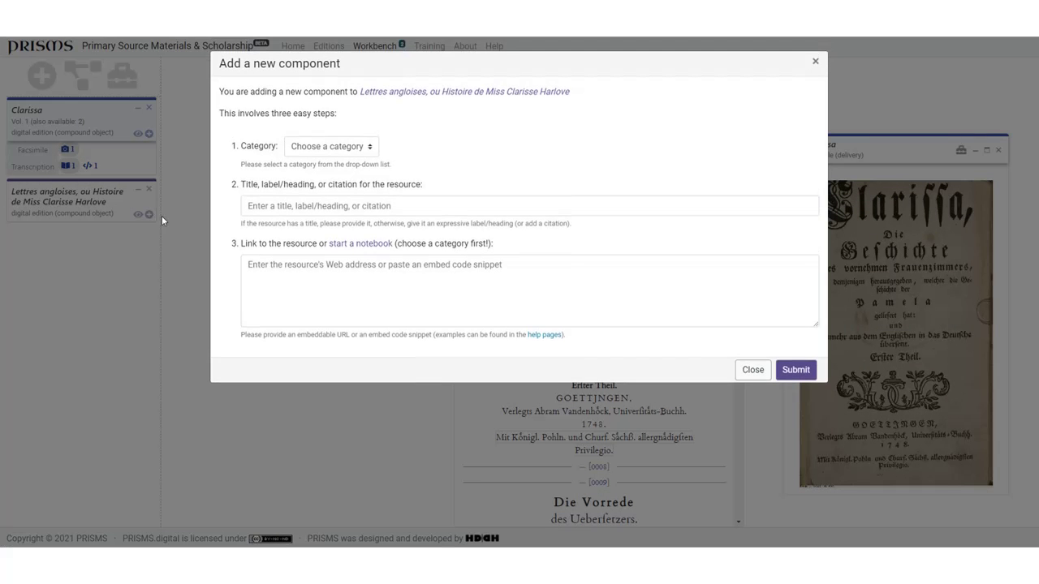
pyautogui.click(371, 148)
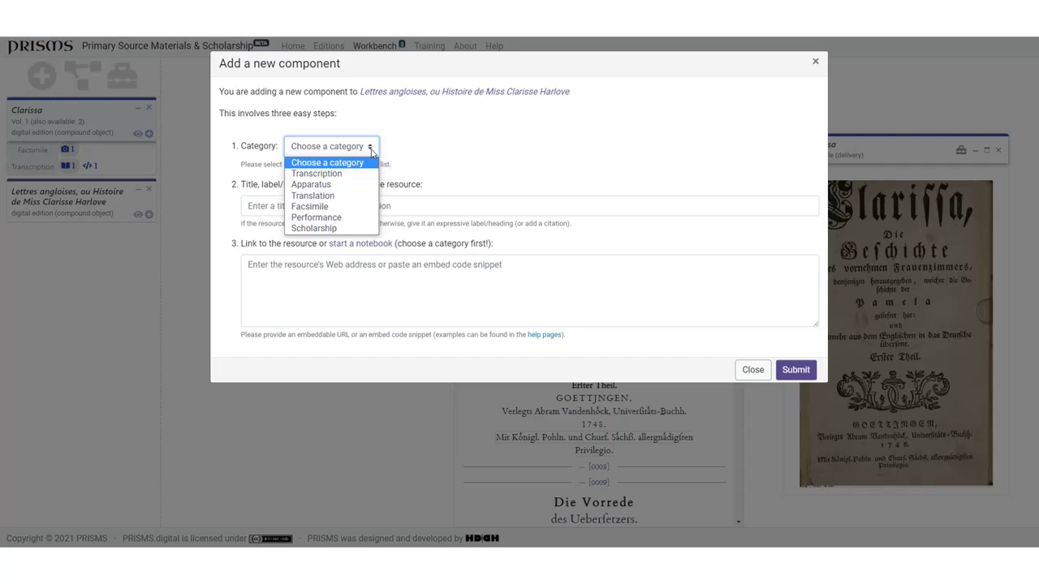
pyautogui.click(323, 207)
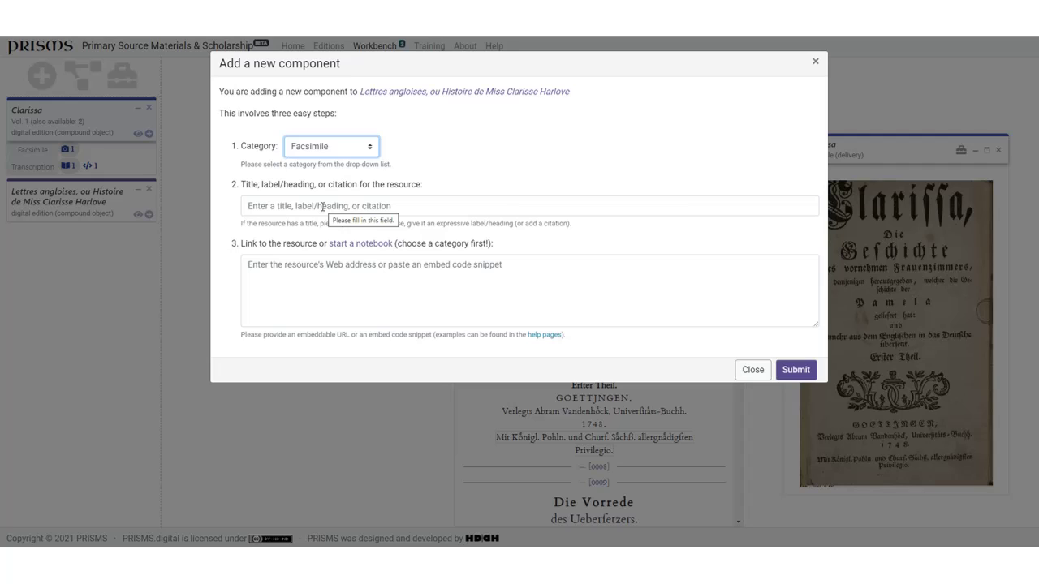
pyautogui.click(319, 208)
pyautogui.write('Cl')
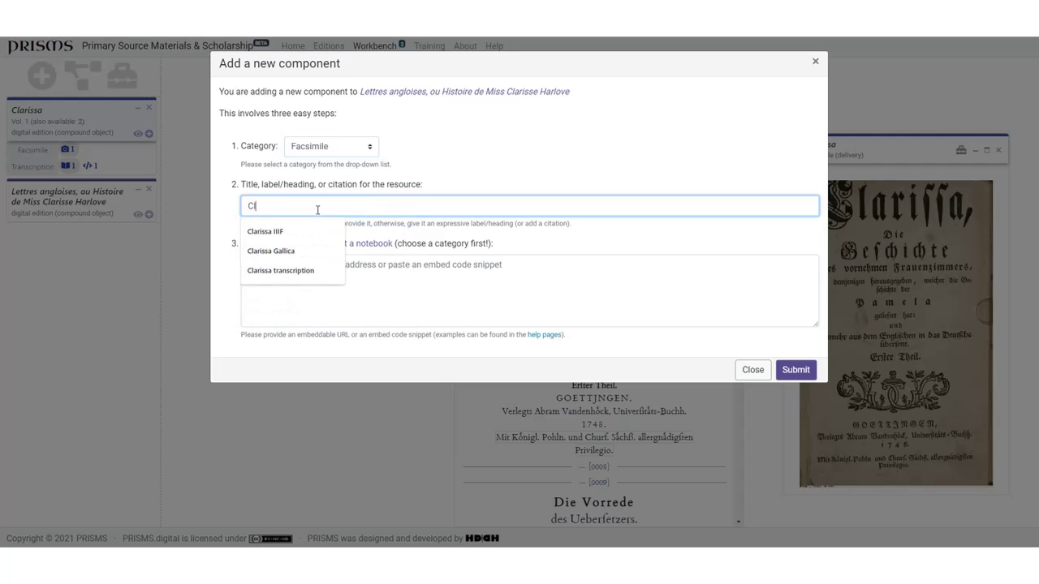
pyautogui.write('arissa Gallica')
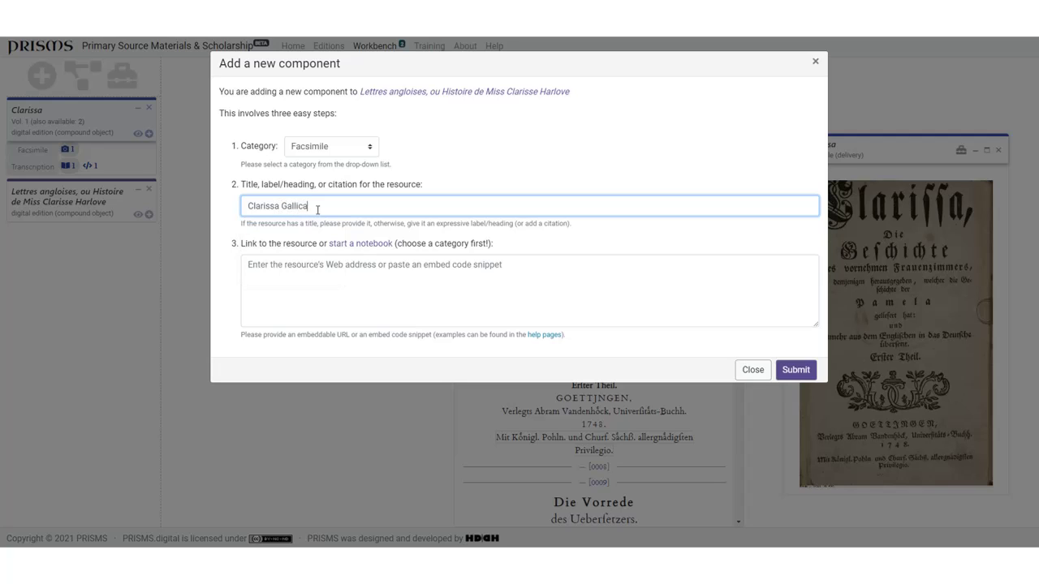
pyautogui.click(302, 271)
# Switch to the book's Gallica page and copy the embed code for the full document.
pyautogui.hotkey('ctrl', 'Tab')
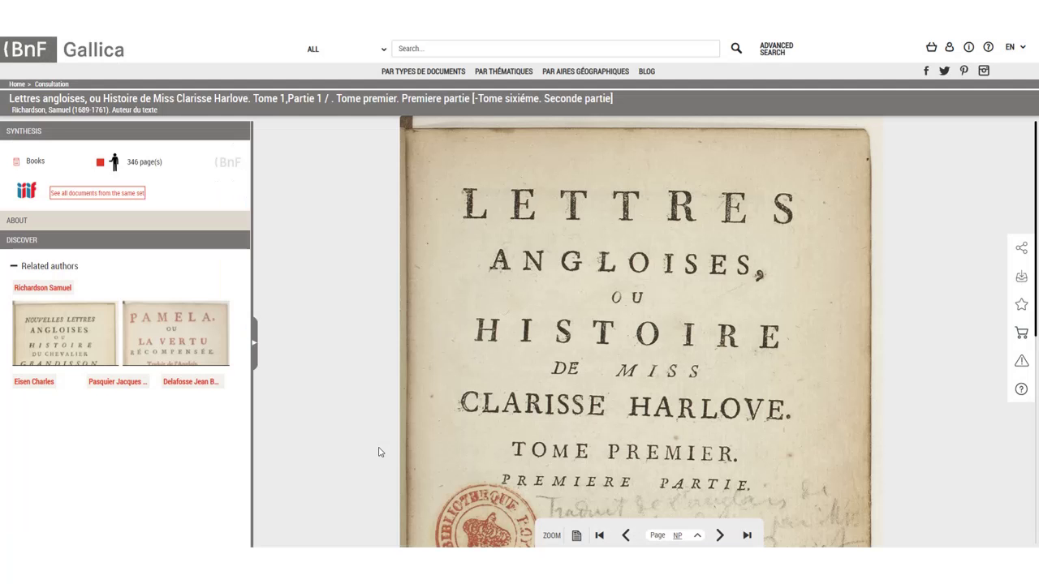
pyautogui.click(1023, 250)
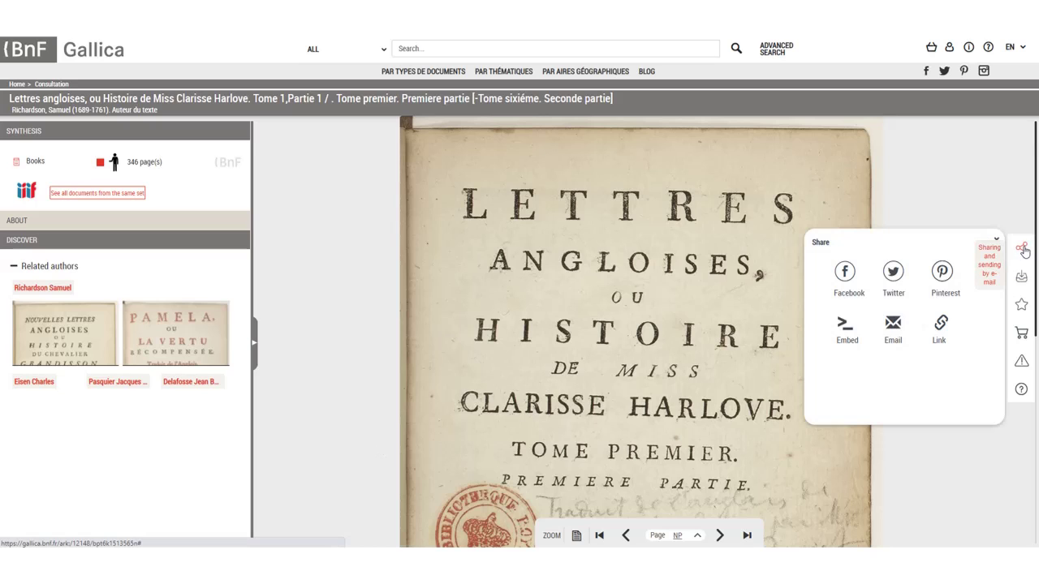
pyautogui.click(844, 328)
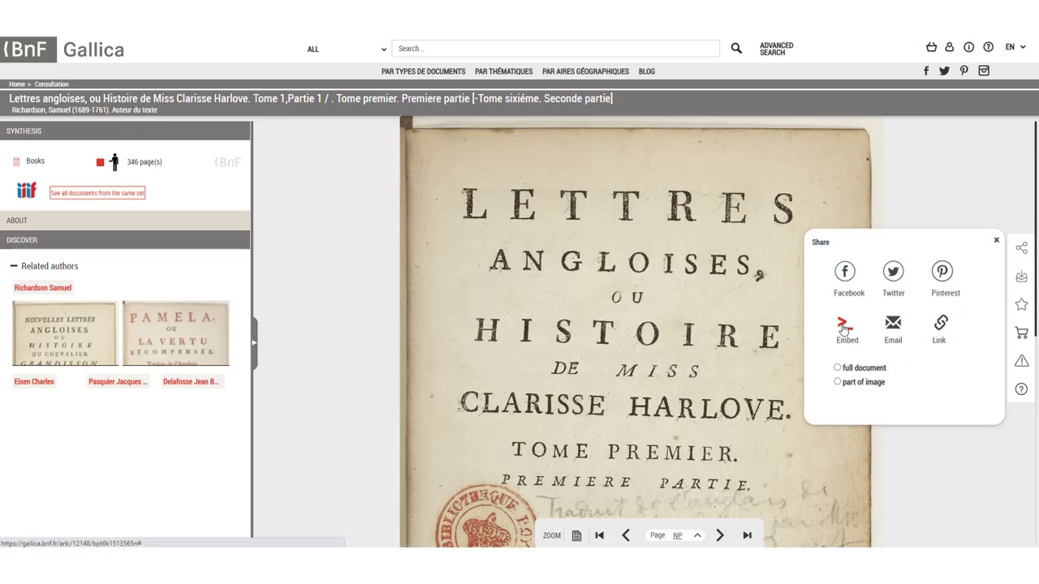
pyautogui.click(839, 370)
pyautogui.scroll(-3, 944, 386)
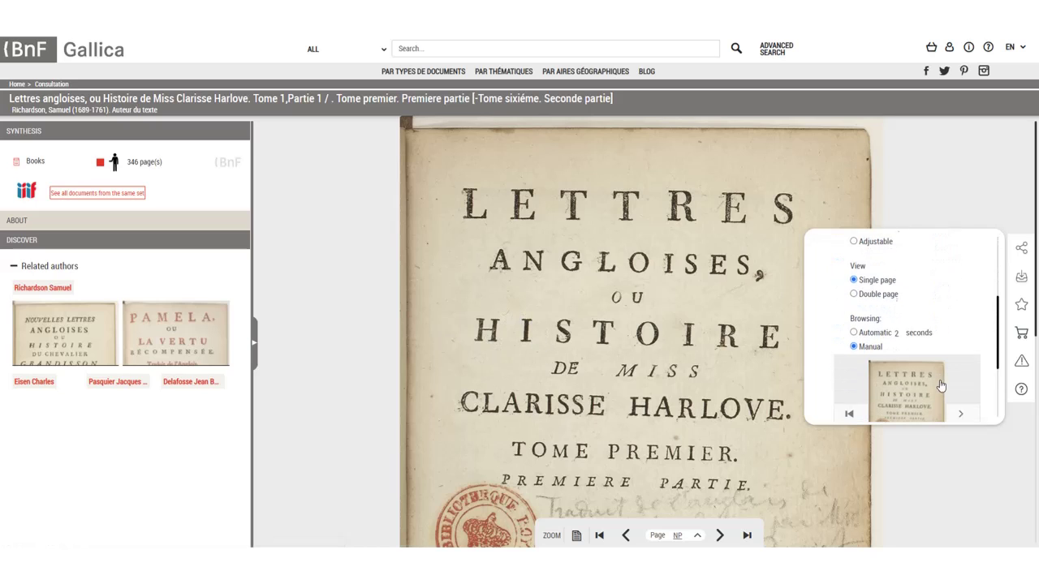
pyautogui.scroll(-4, 941, 386)
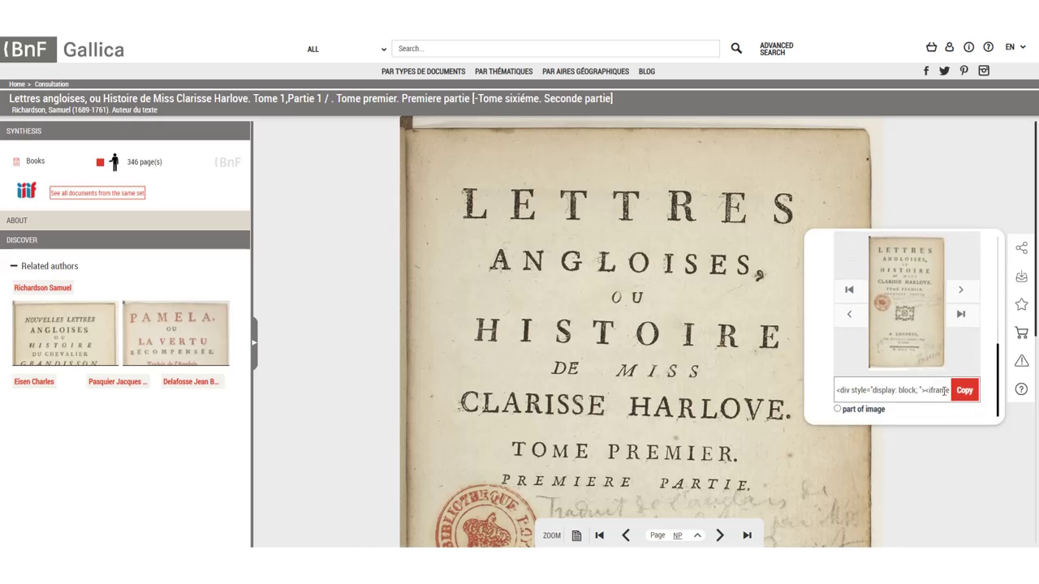
pyautogui.click(966, 393)
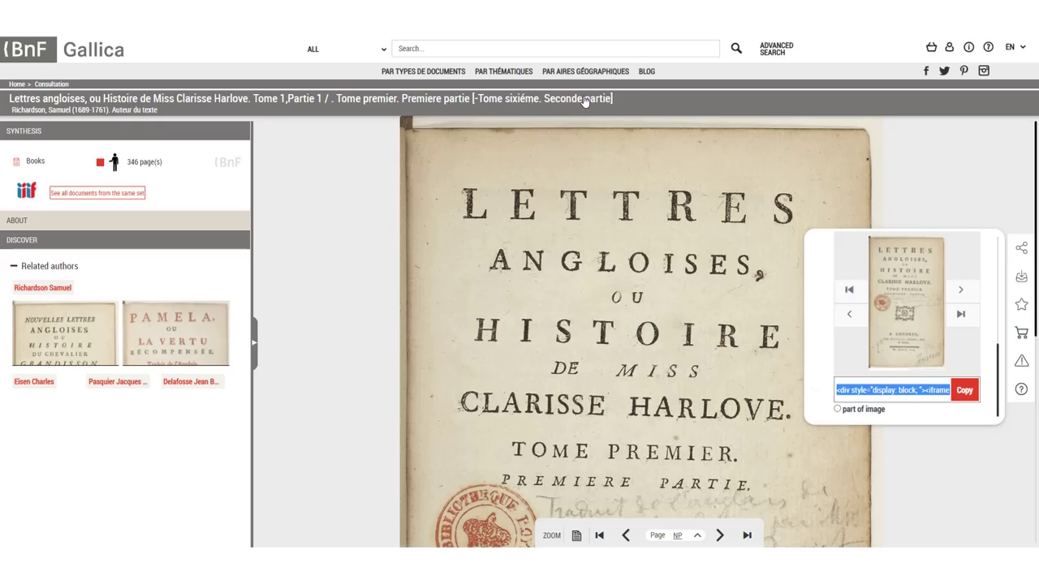
# Switch back to PRISMS, paste the embed code as the resource link and submit the new component.
pyautogui.hotkey('alt', 'Tab')
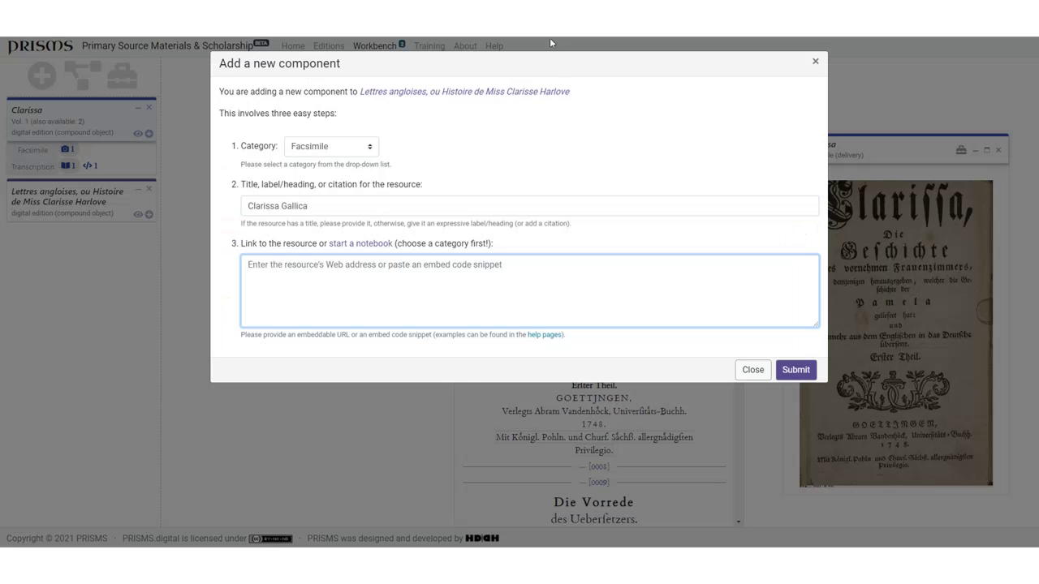
pyautogui.hotkey('ctrl', 'v')
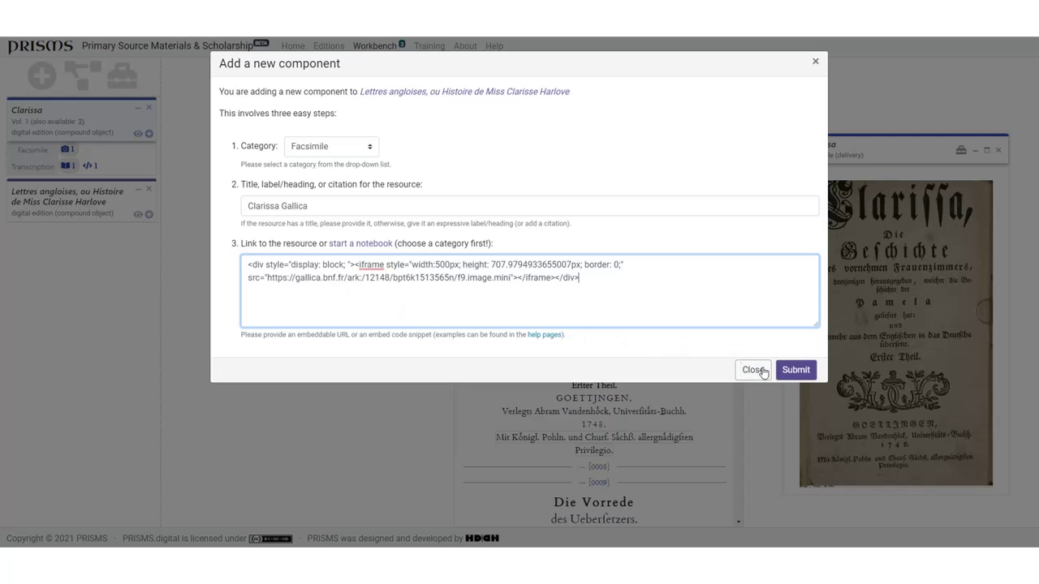
pyautogui.click(795, 372)
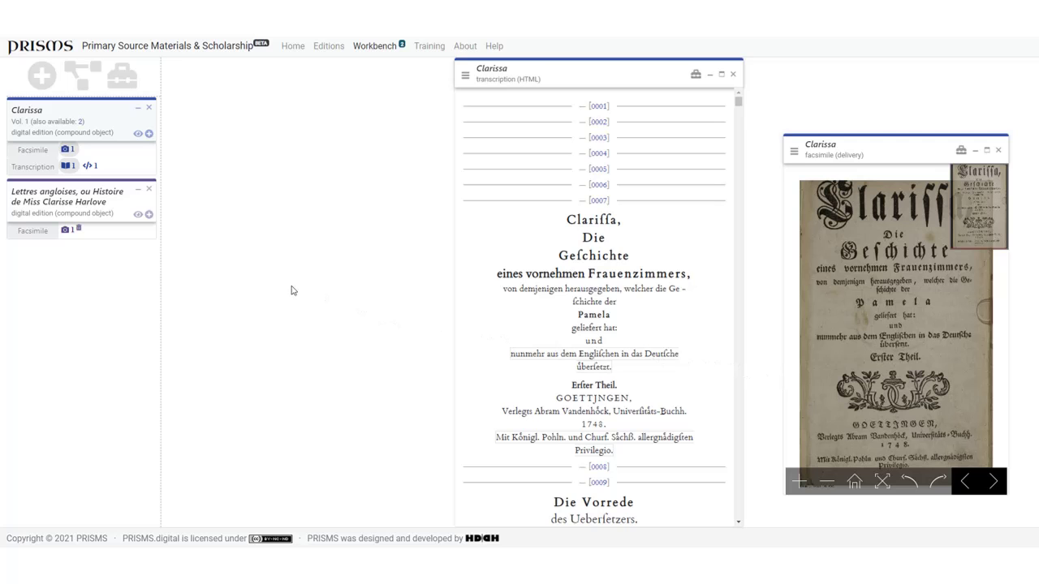
# Open the new Clarissa Gallica facsimile and show the tools panels of both it and the Clarissa facsimile.
pyautogui.click(65, 235)
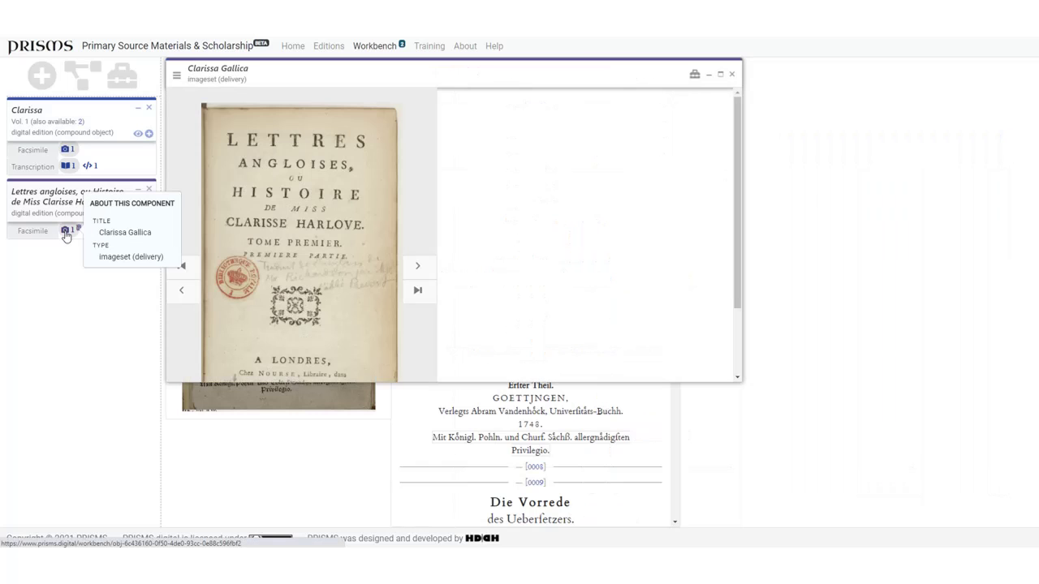
pyautogui.click(694, 77)
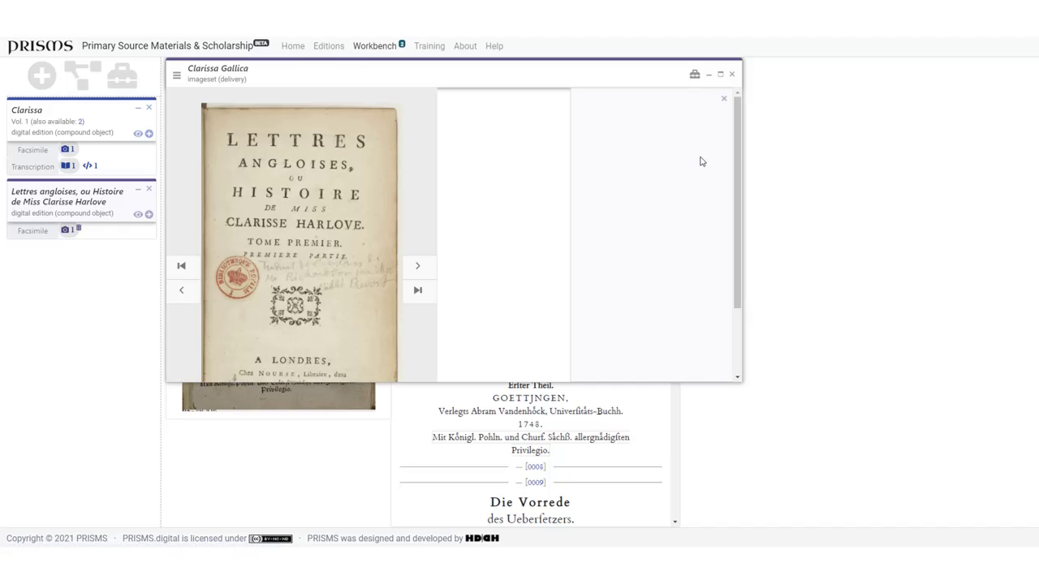
pyautogui.click(709, 77)
pyautogui.click(343, 75)
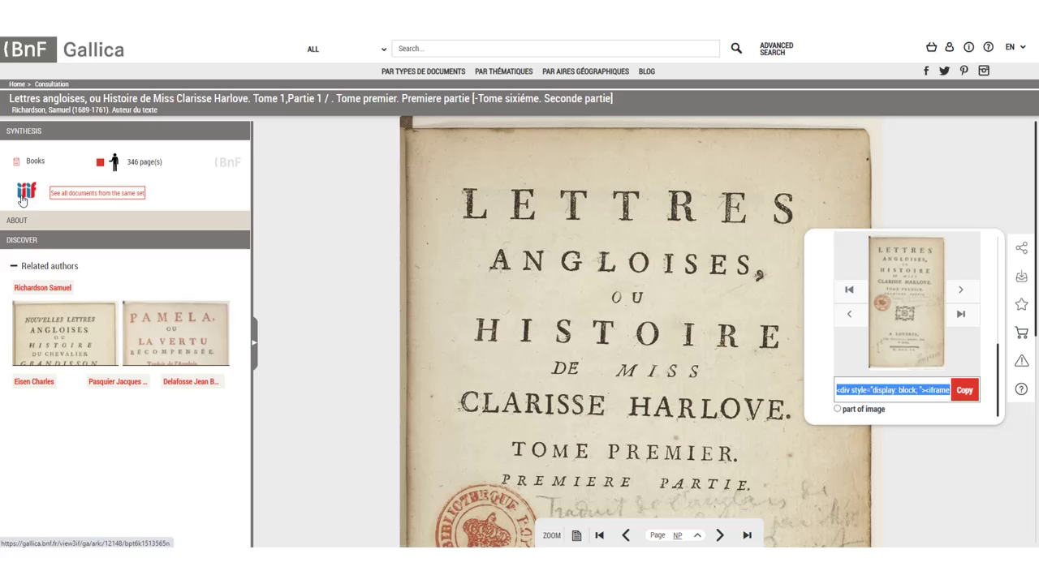
# In Gallica's IIIF viewer, display the book's metadata details and copy the IIIF manifest URL.
pyautogui.click(21, 197)
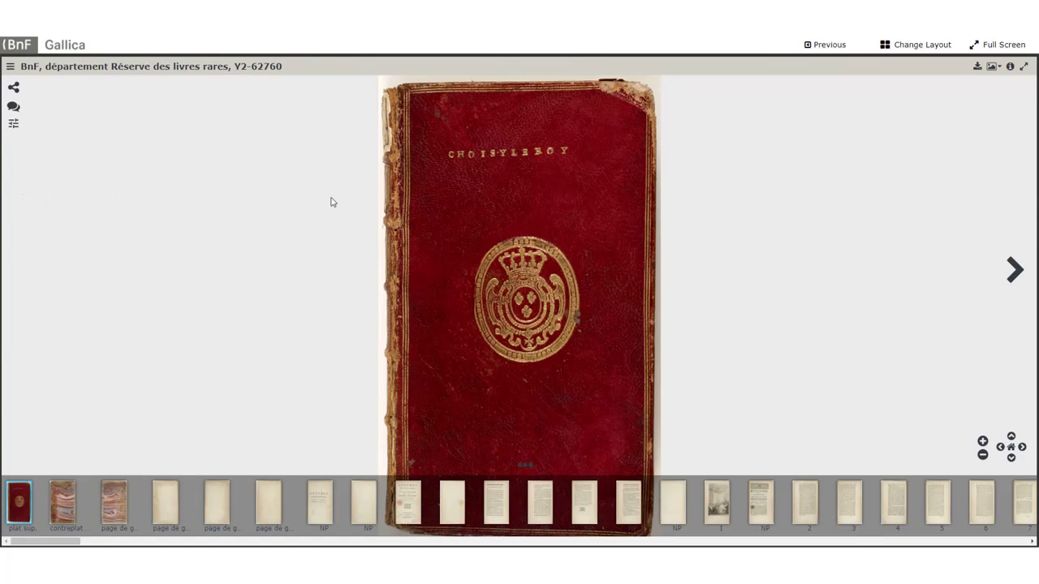
pyautogui.click(1010, 68)
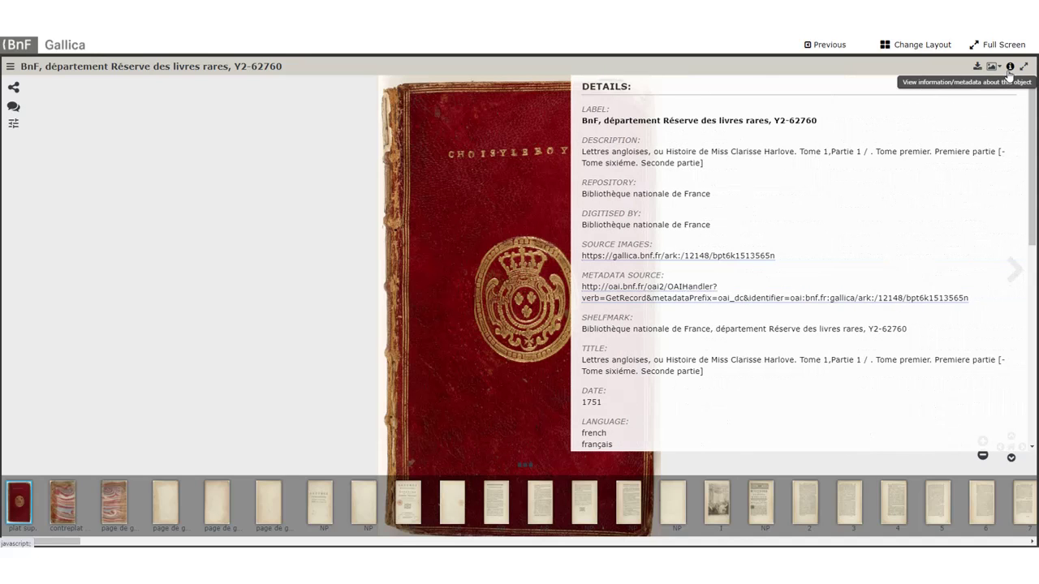
pyautogui.scroll(-8, 861, 183)
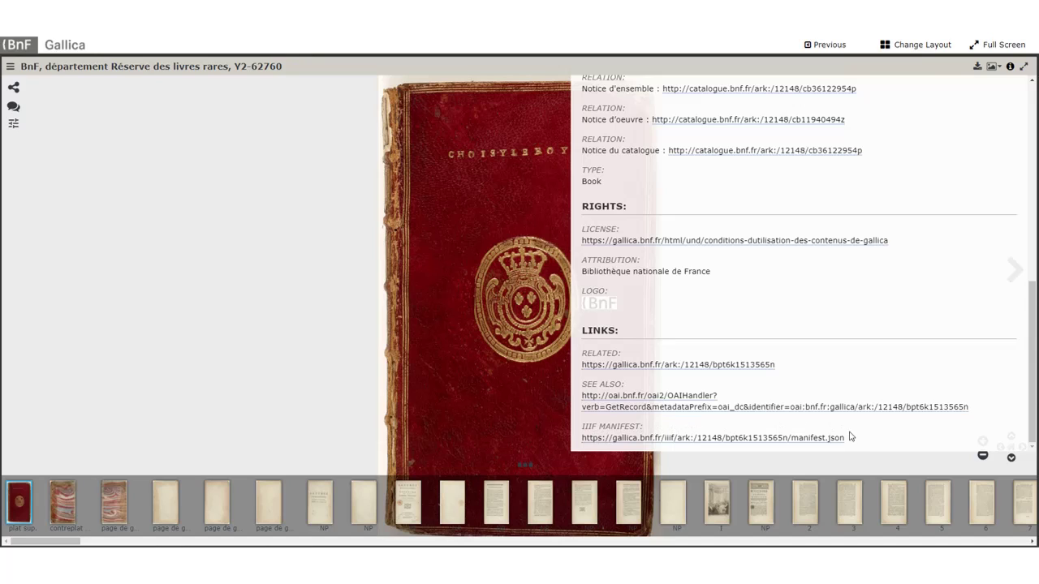
pyautogui.moveTo(844, 443); pyautogui.dragTo(573, 441)
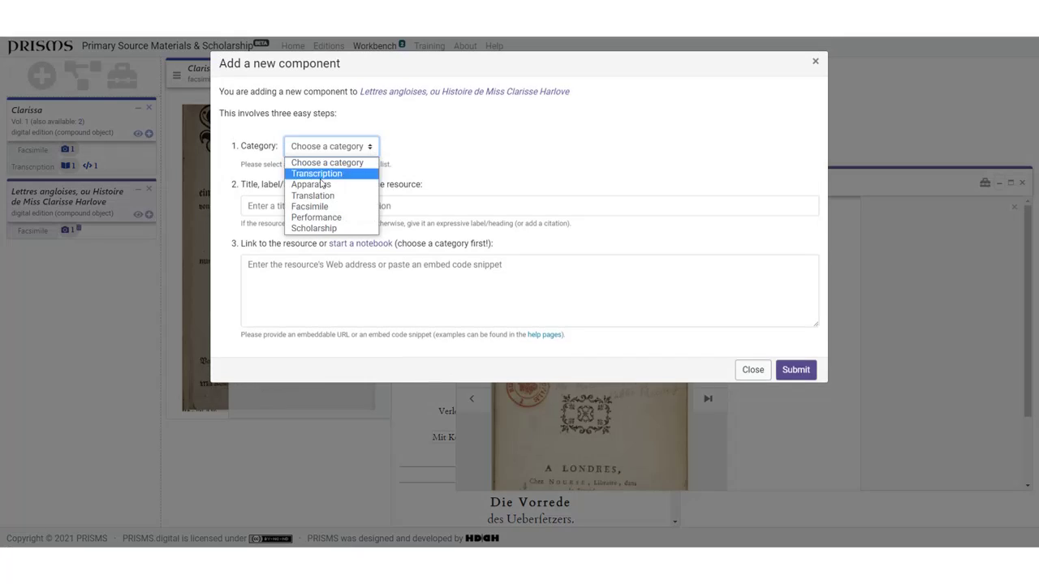
# Add a Facsimile component titled "Clarissa IIIF" to Lettres angloises in PRISMS using the copied manifest URL, and open it.
pyautogui.click(308, 197)
pyautogui.click(293, 214)
pyautogui.write('Clarissa IIIF')
pyautogui.click(267, 251)
pyautogui.click(266, 268)
pyautogui.hotkey('ctrl', 'v')
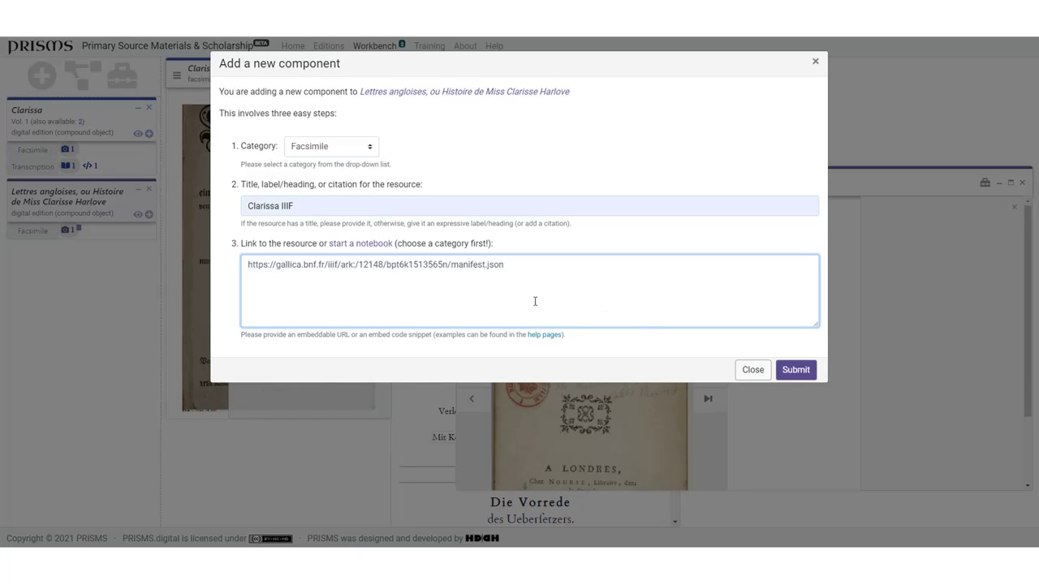
pyautogui.click(795, 372)
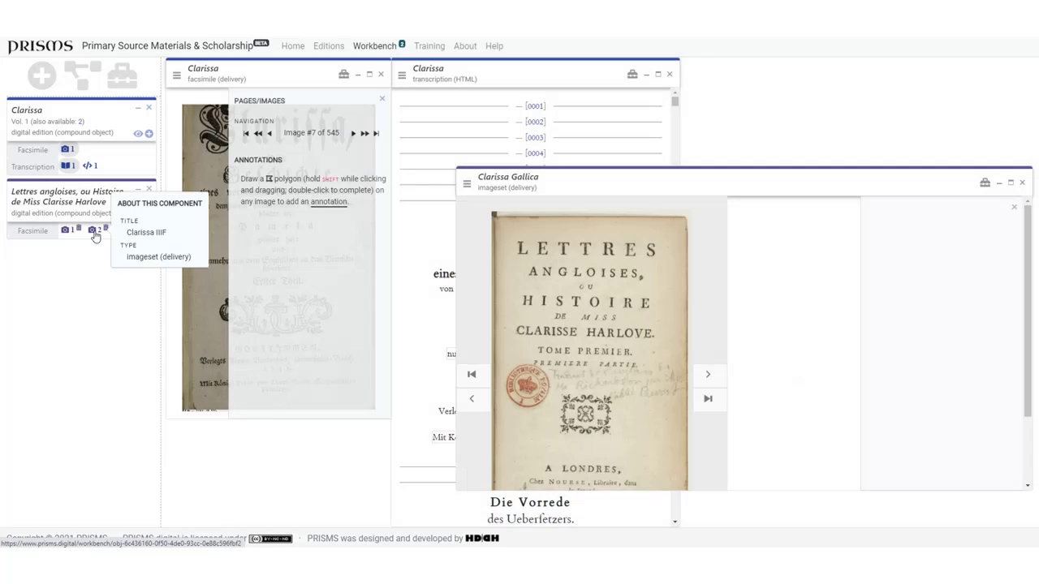
pyautogui.click(95, 231)
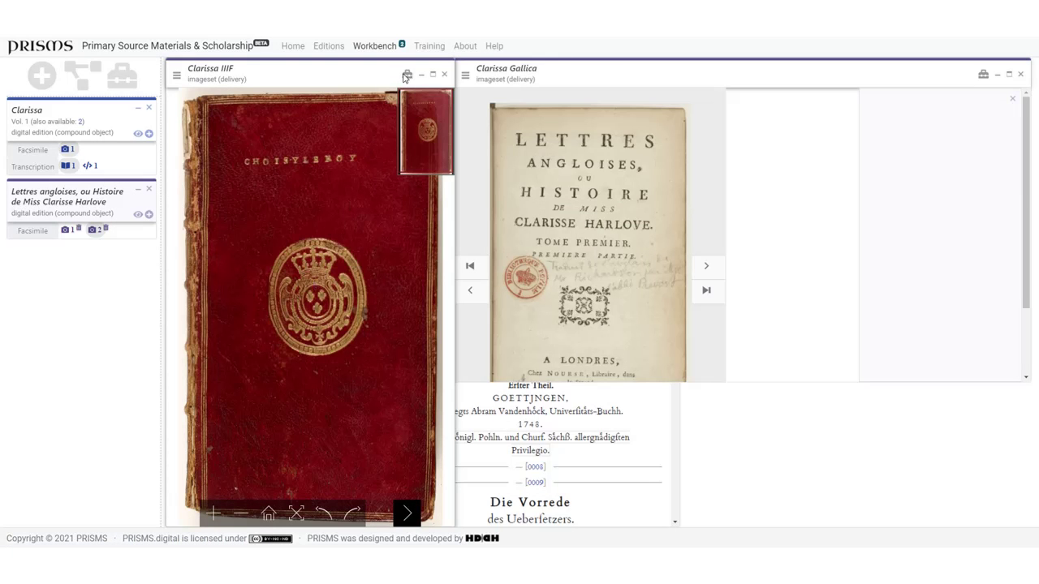
# Show the tools panel of the Clarissa IIIF facsimile and delete the Clarissa Gallica component from Lettres angloises.
pyautogui.click(406, 76)
pyautogui.click(77, 230)
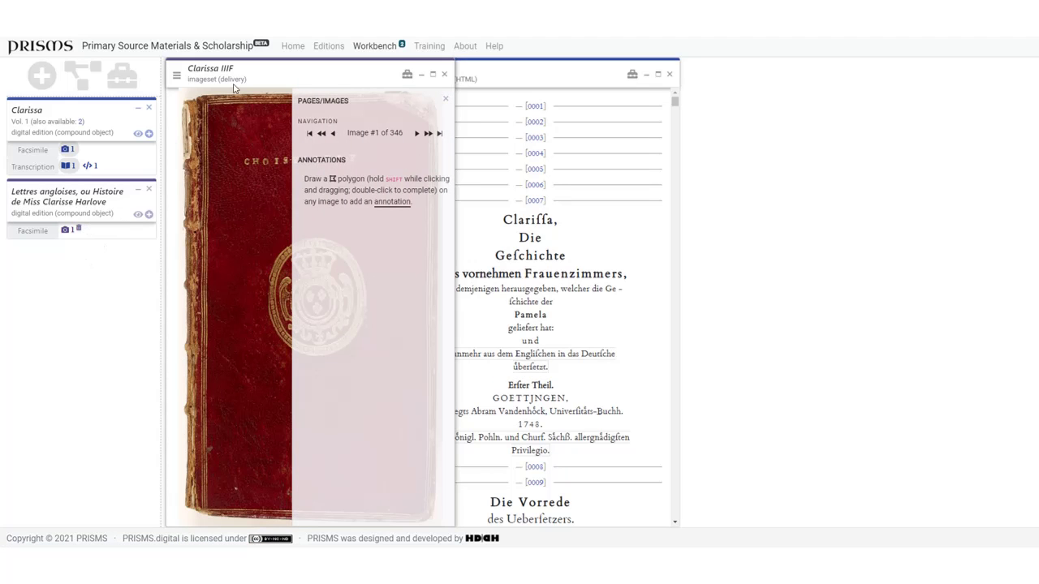
# Move the Clarissa IIIF window into the free space beside the transcription and hide the tools panels of both facsimiles.
pyautogui.moveTo(298, 85); pyautogui.dragTo(799, 155)
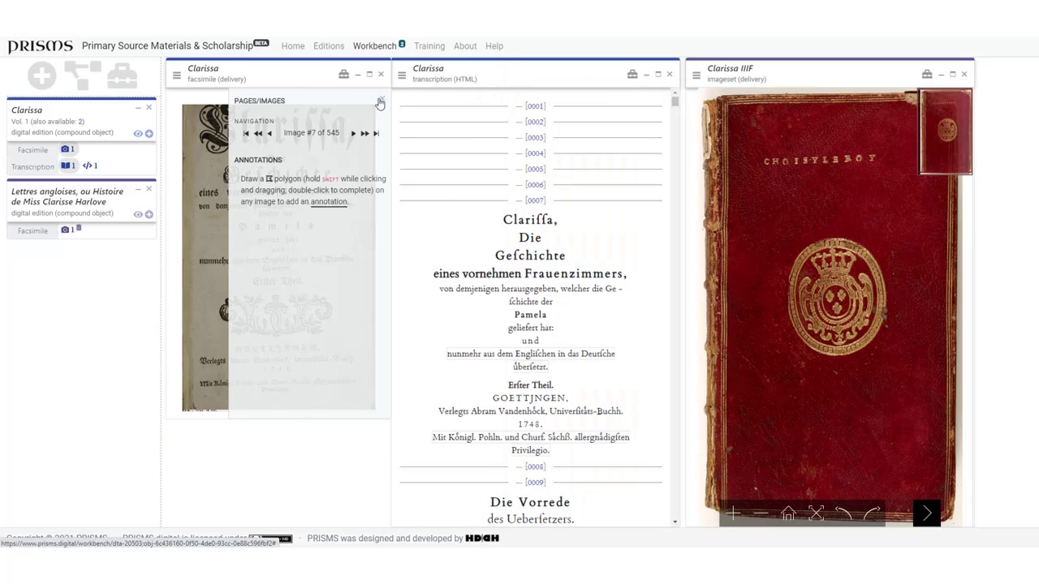
pyautogui.click(381, 102)
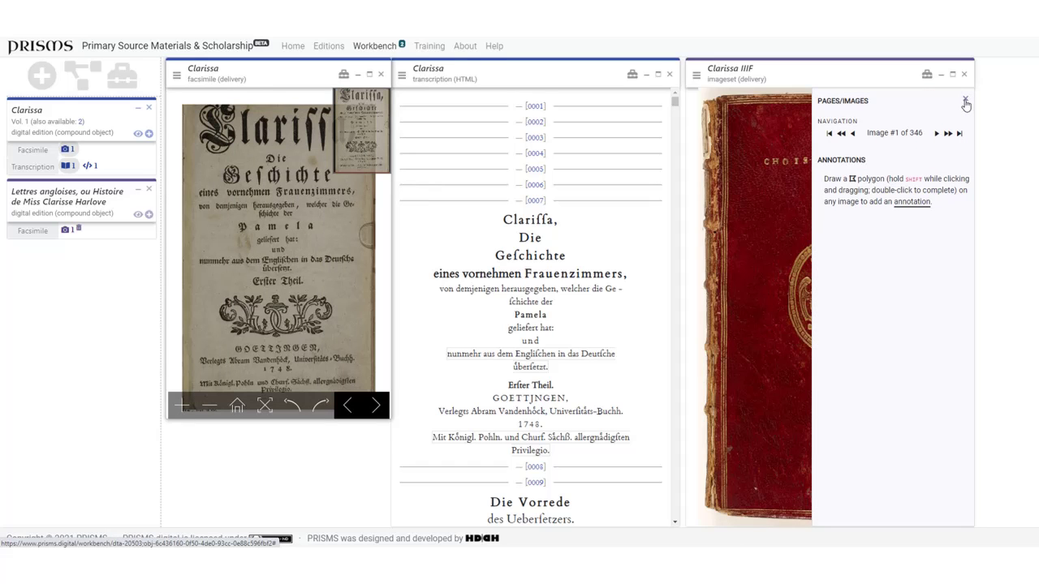
pyautogui.click(966, 101)
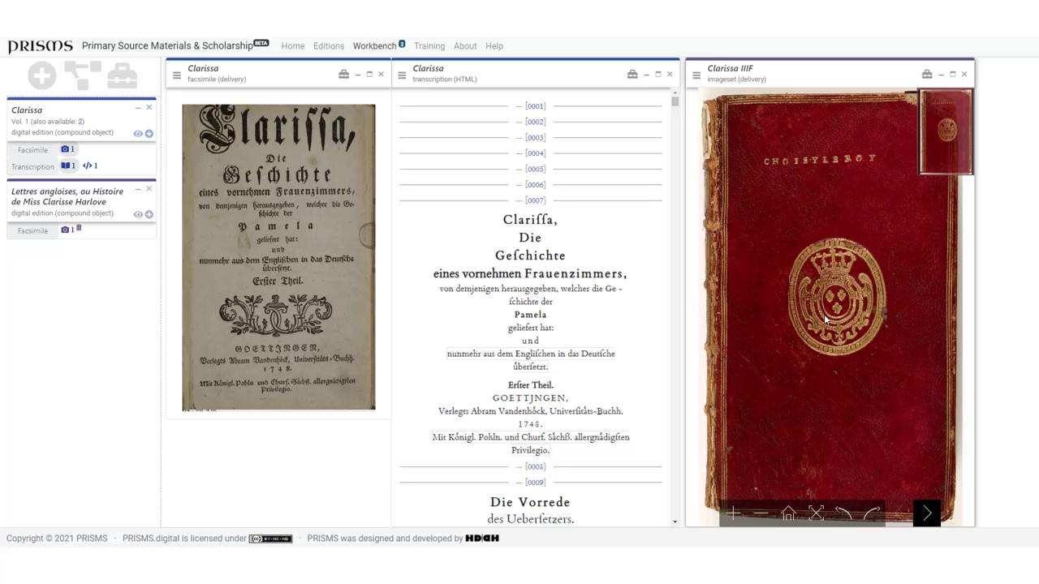
# Add a Transcription component titled "My transcription of Clarissa" to Lettres angloises and start it as a notebook.
pyautogui.click(149, 213)
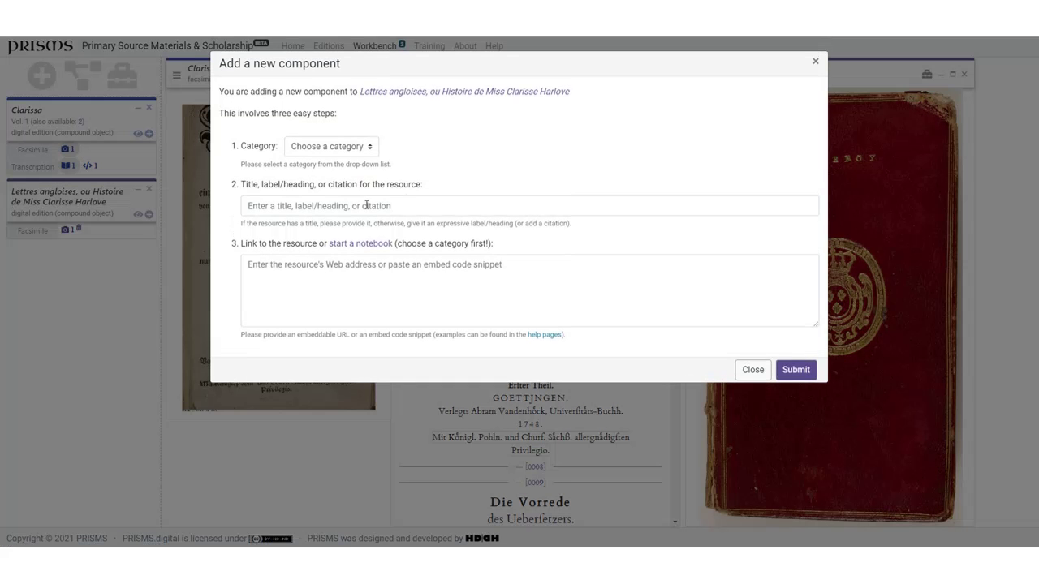
pyautogui.click(371, 153)
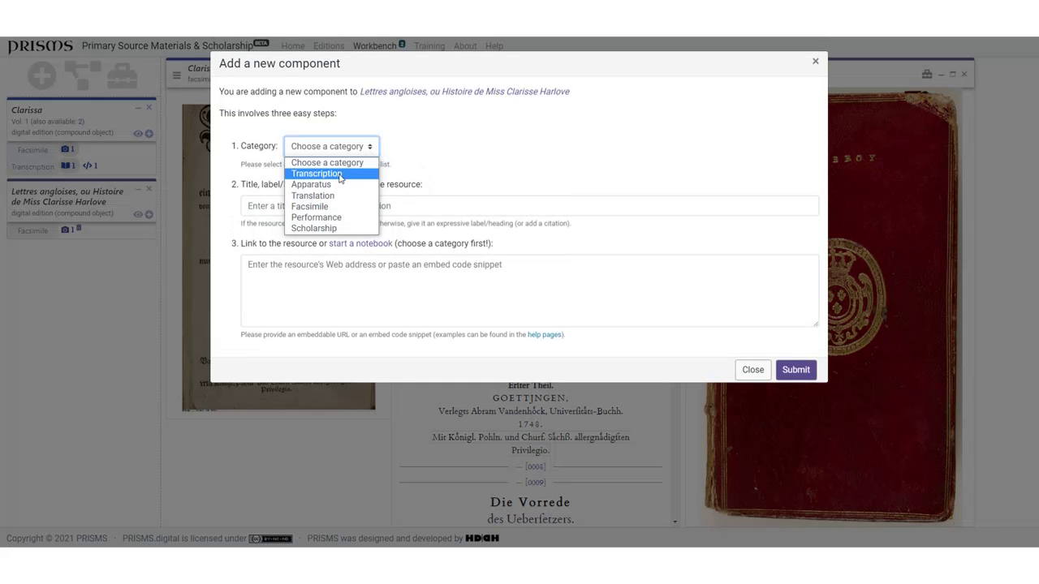
pyautogui.click(340, 175)
pyautogui.click(304, 209)
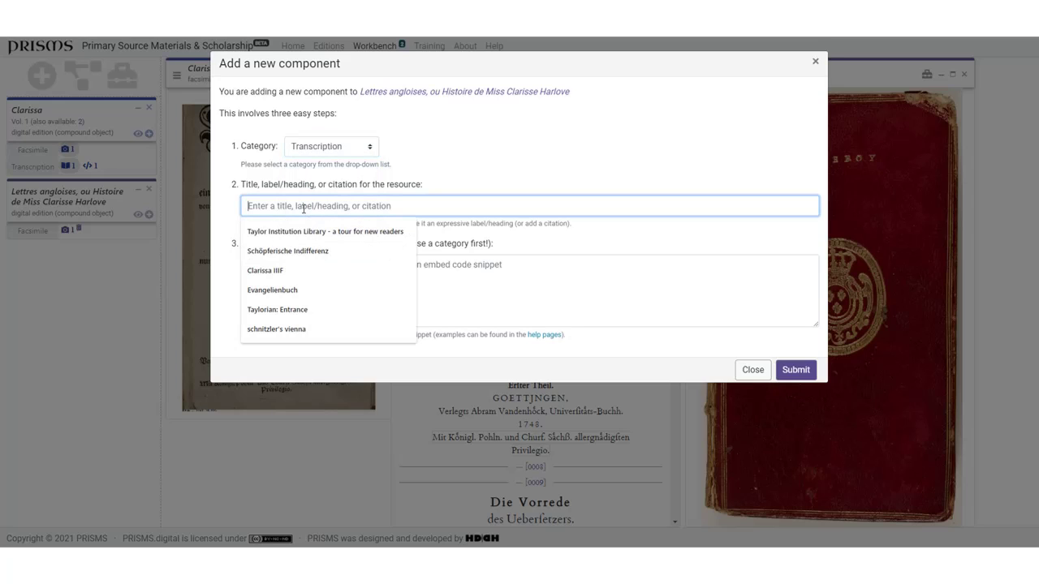
pyautogui.write('My tr')
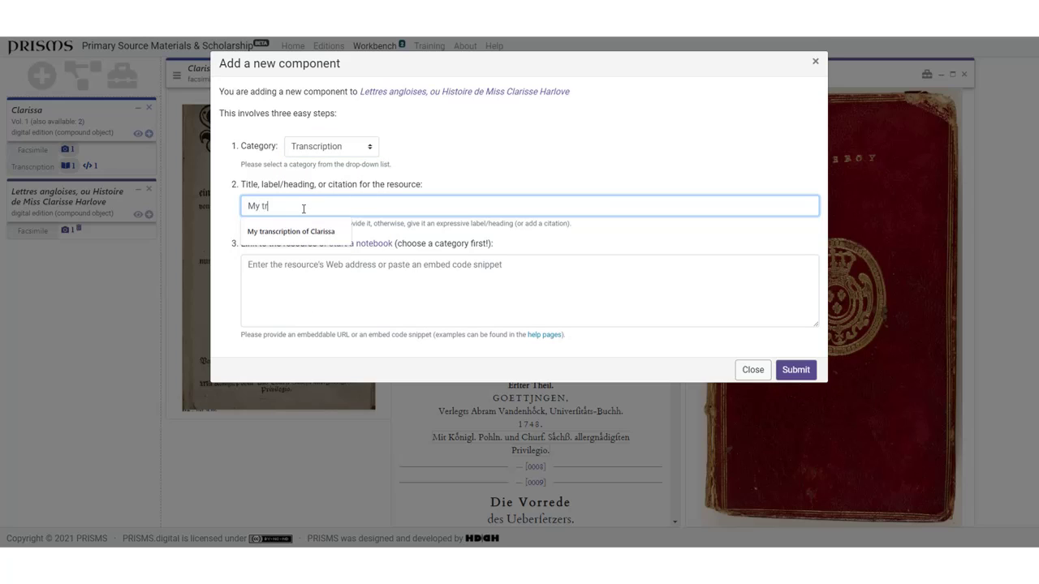
pyautogui.write('ansc')
pyautogui.click(296, 233)
pyautogui.click(295, 267)
pyautogui.click(361, 244)
# Enter the text "page 1" in the new transcription notebook and save it.
pyautogui.click(786, 150)
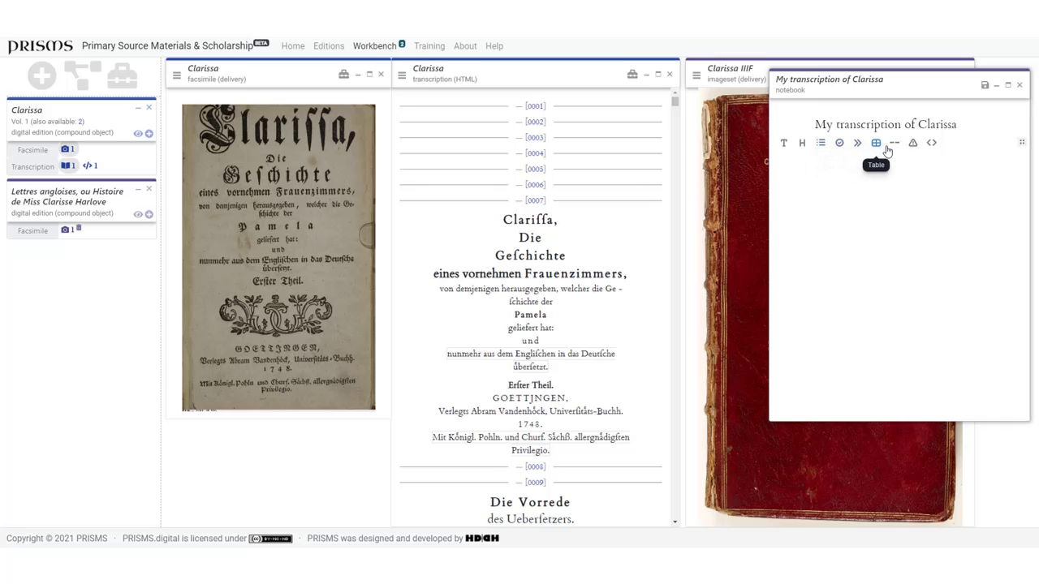
pyautogui.click(784, 144)
pyautogui.write('page 1')
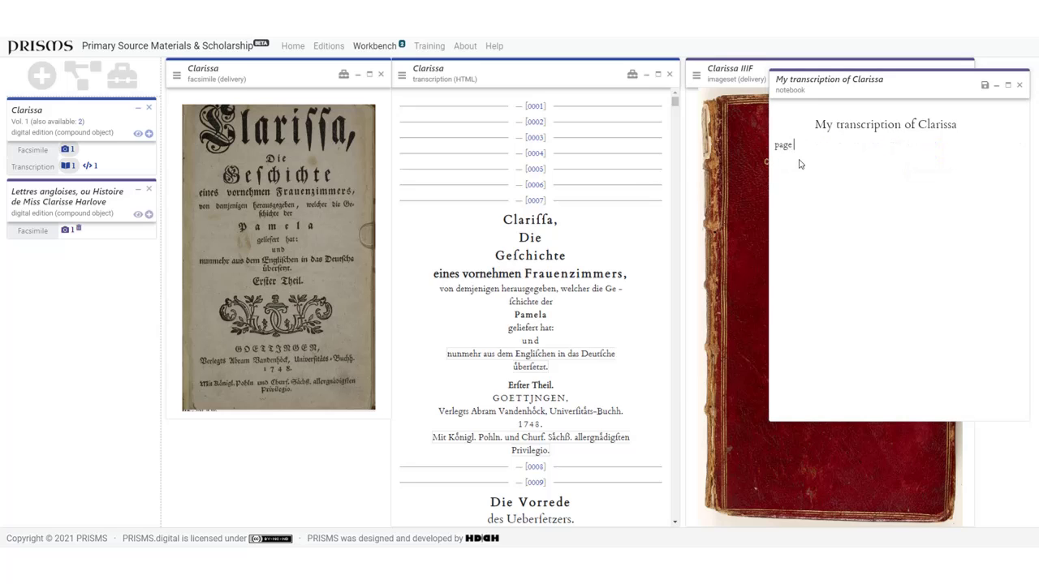
pyautogui.click(984, 88)
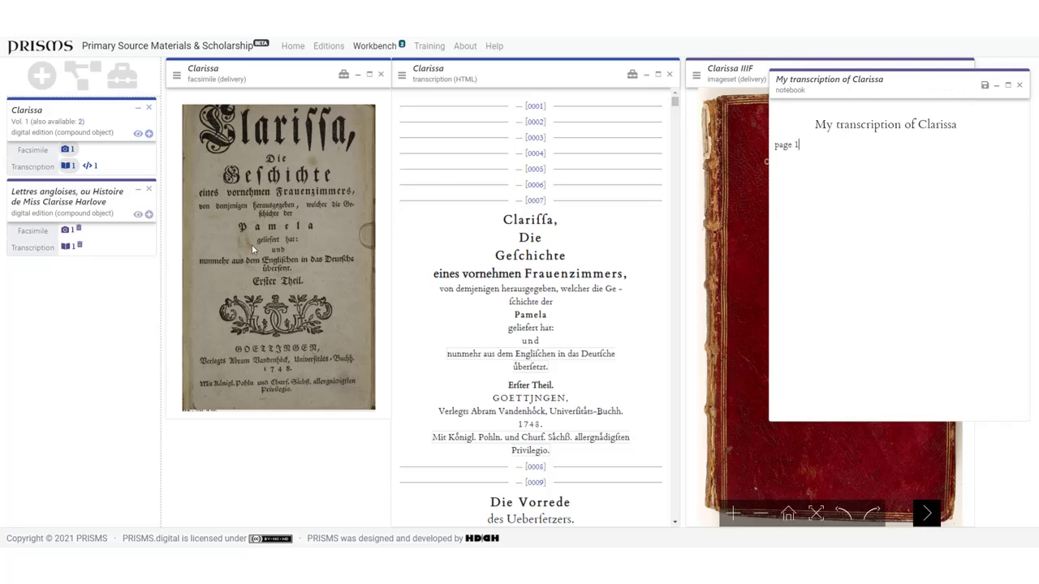
# Check which categories are offered for a new Lettres angloises component, and close the form without adding one.
pyautogui.click(149, 216)
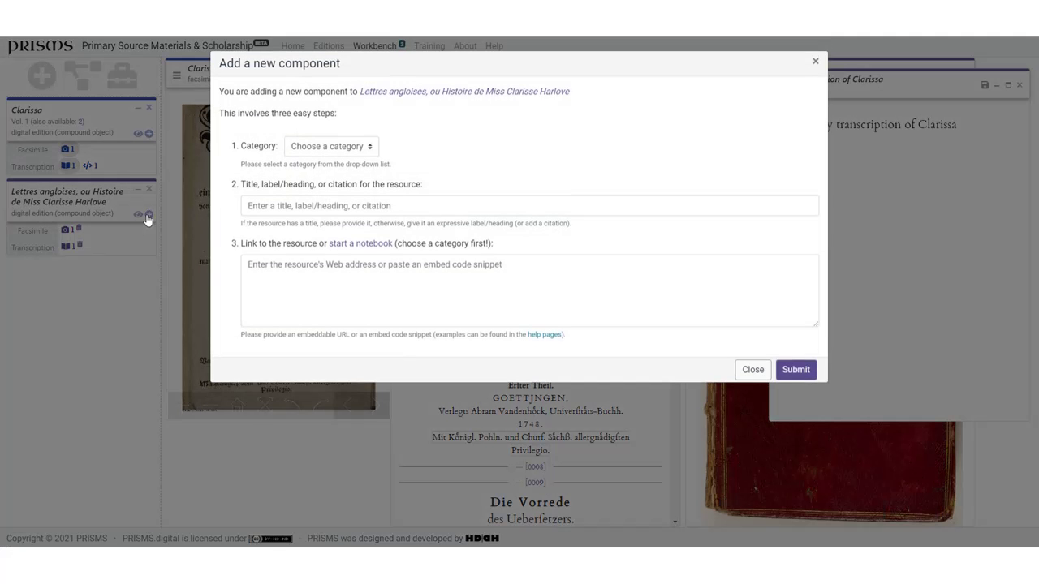
pyautogui.click(369, 147)
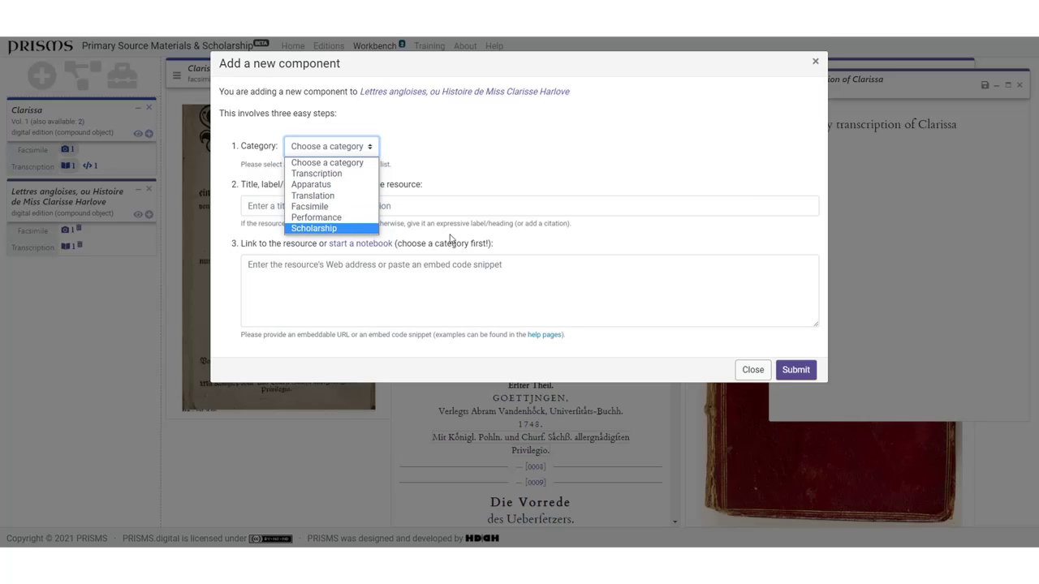
pyautogui.click(742, 372)
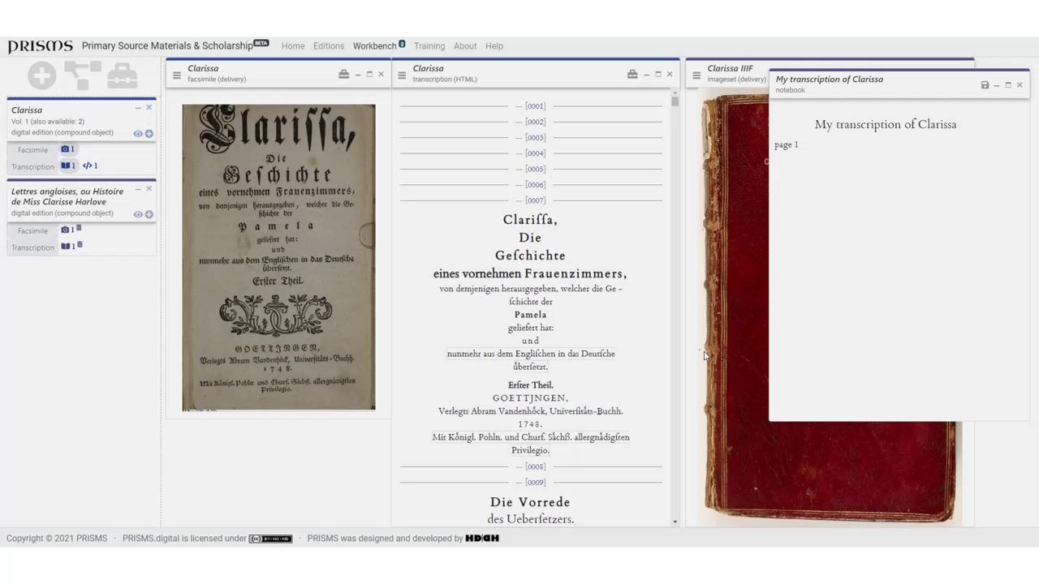